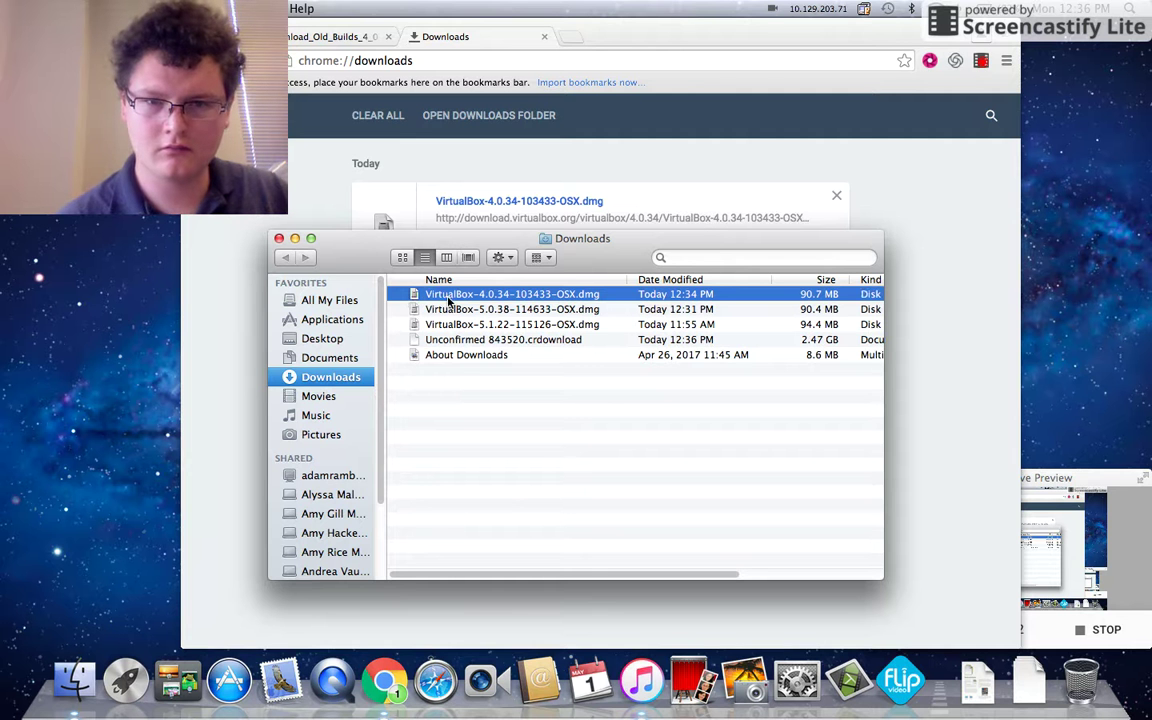
Close the Downloads folder window and advance the VirtualBox 4.0.34 installer past the Macintosh HD destination choice.
left_click(280, 239)
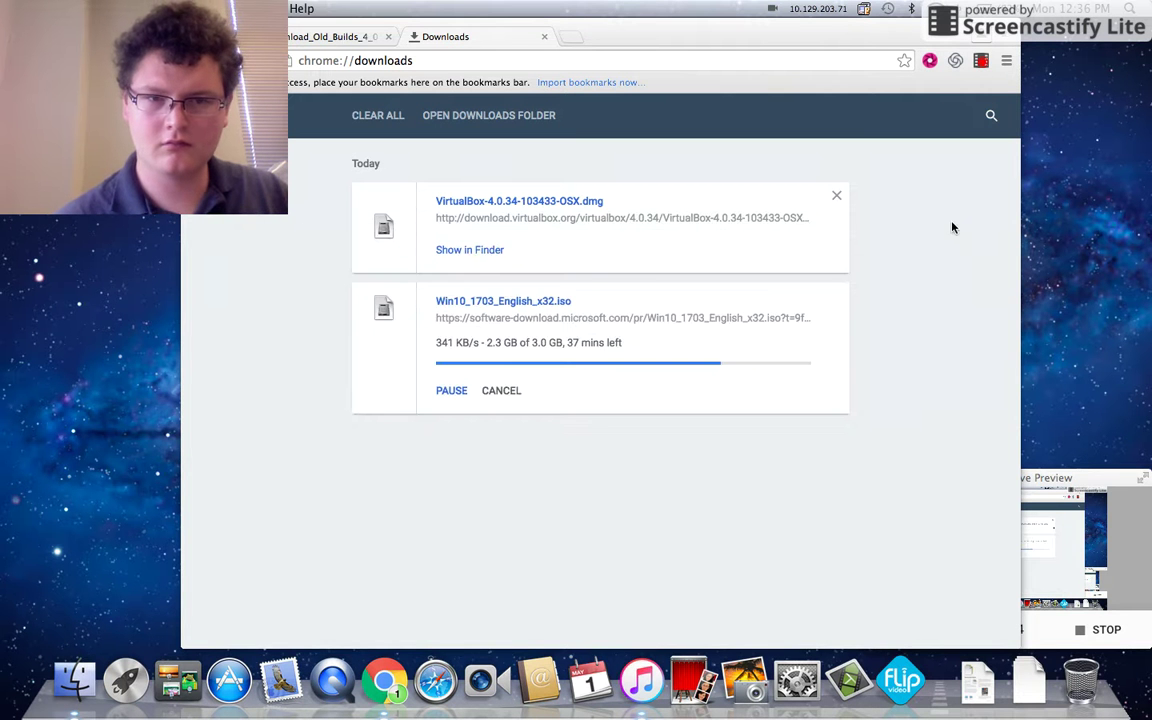
left_click_drag(912, 182, 211, 327)
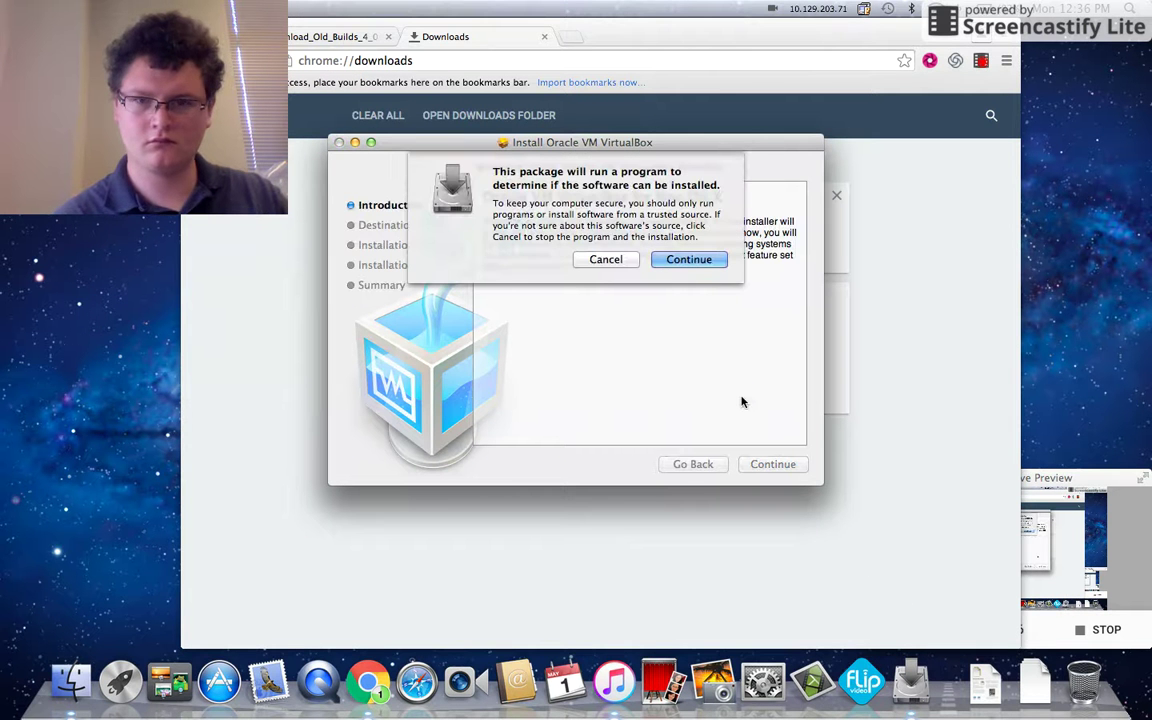
key("Return")
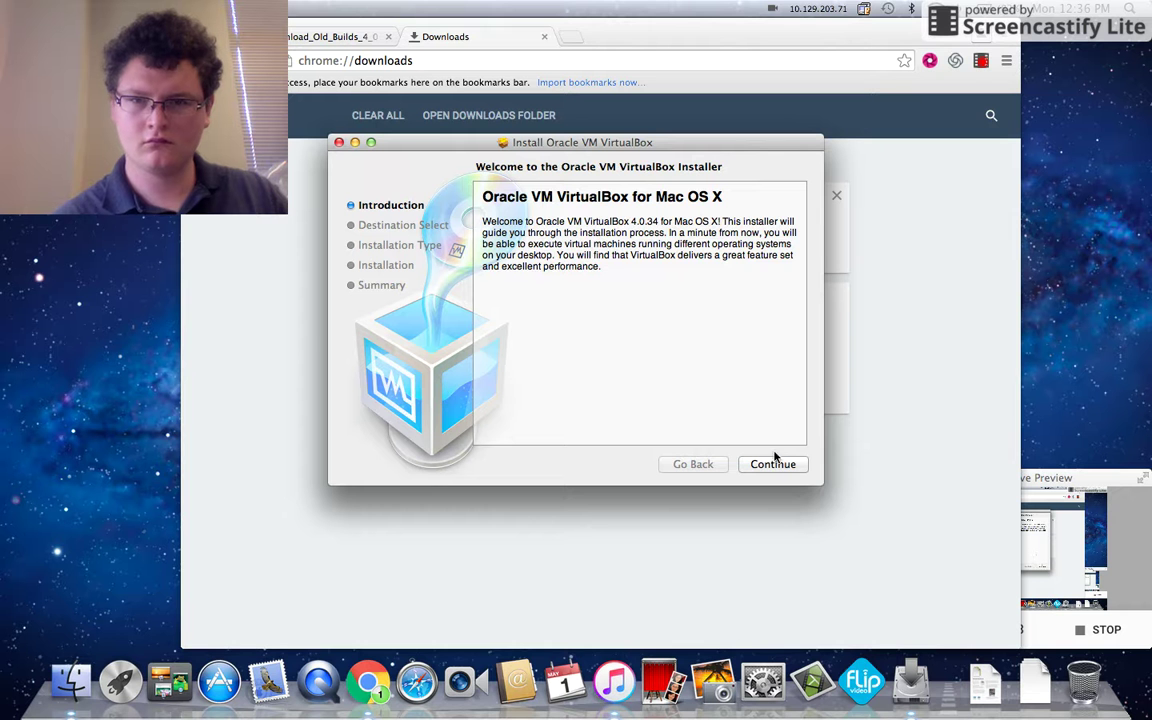
left_click(776, 463)
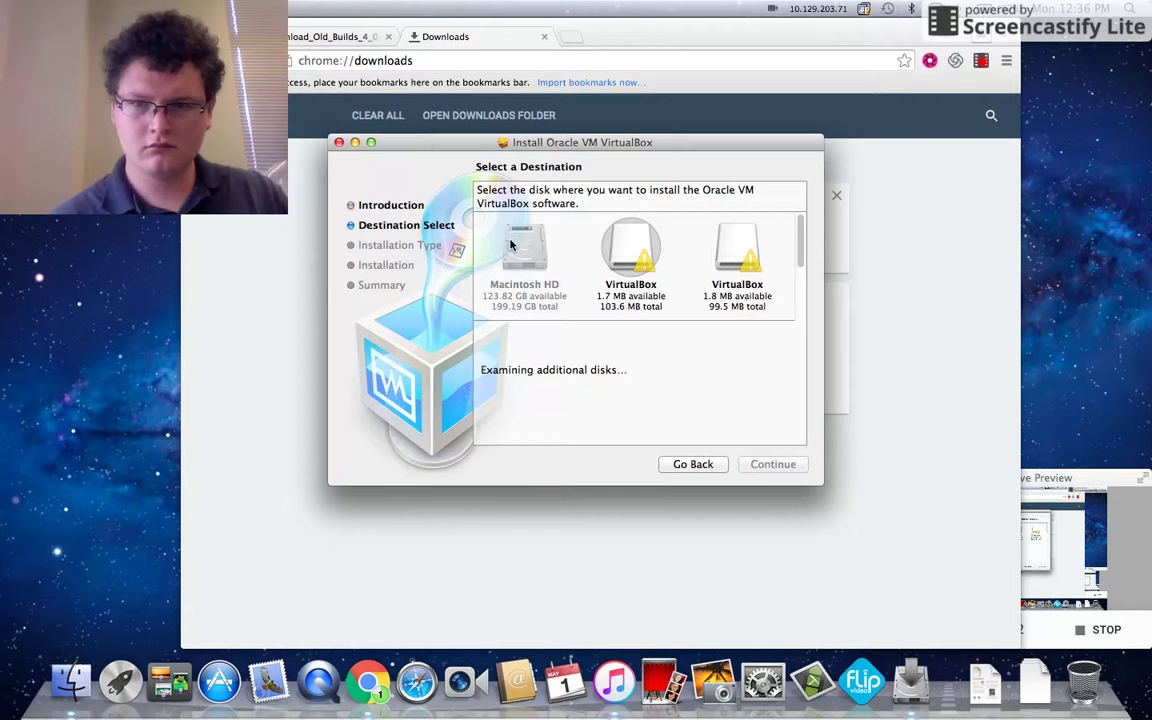
scroll(511, 246, "down", 2)
scroll(511, 246, "up", 2)
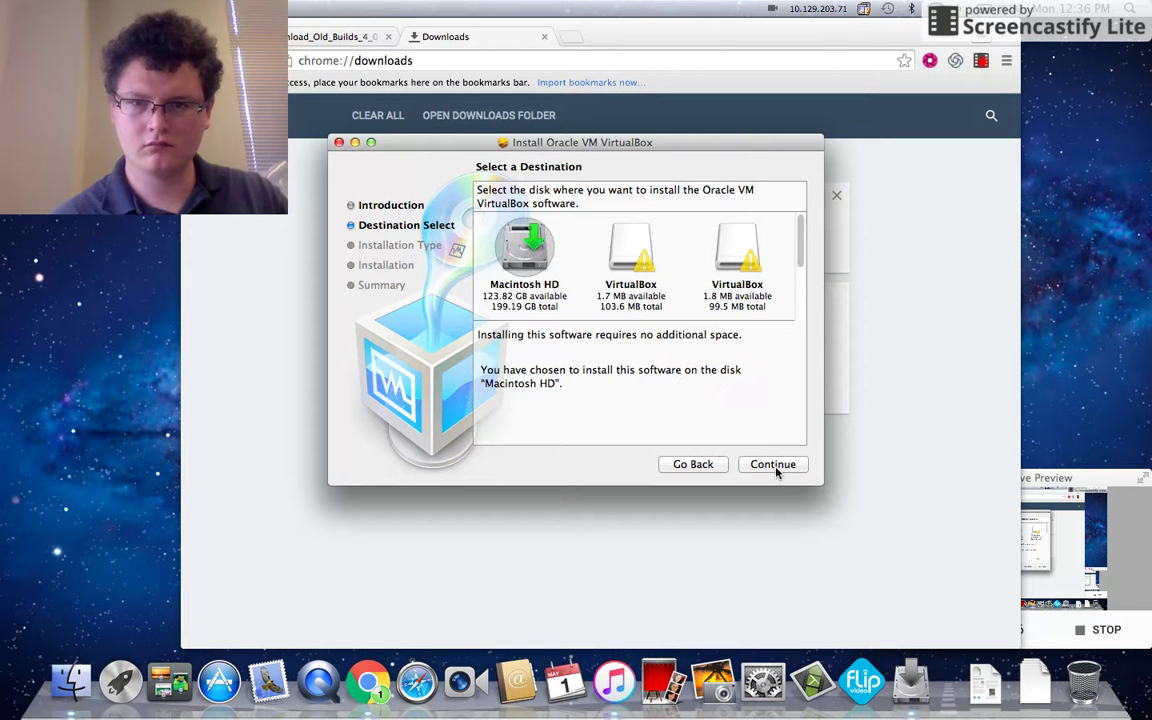
left_click(773, 465)
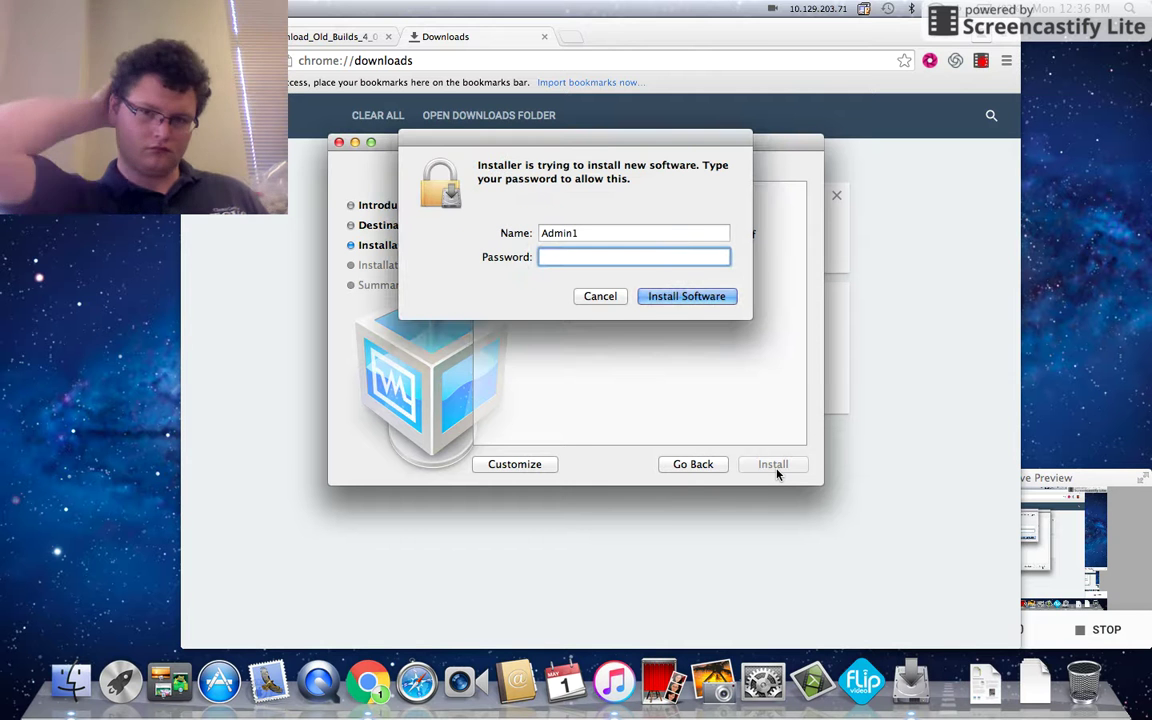
Authorize the VirtualBox installation by entering the administrator account password.
type("••")
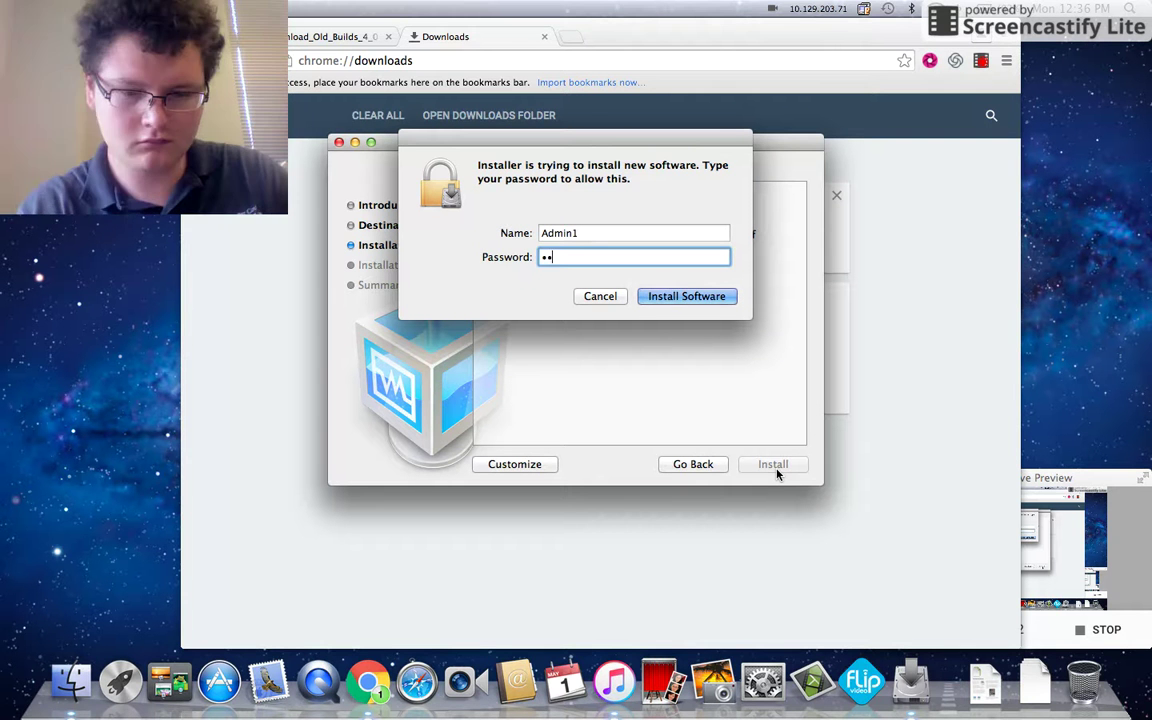
type("•••••••")
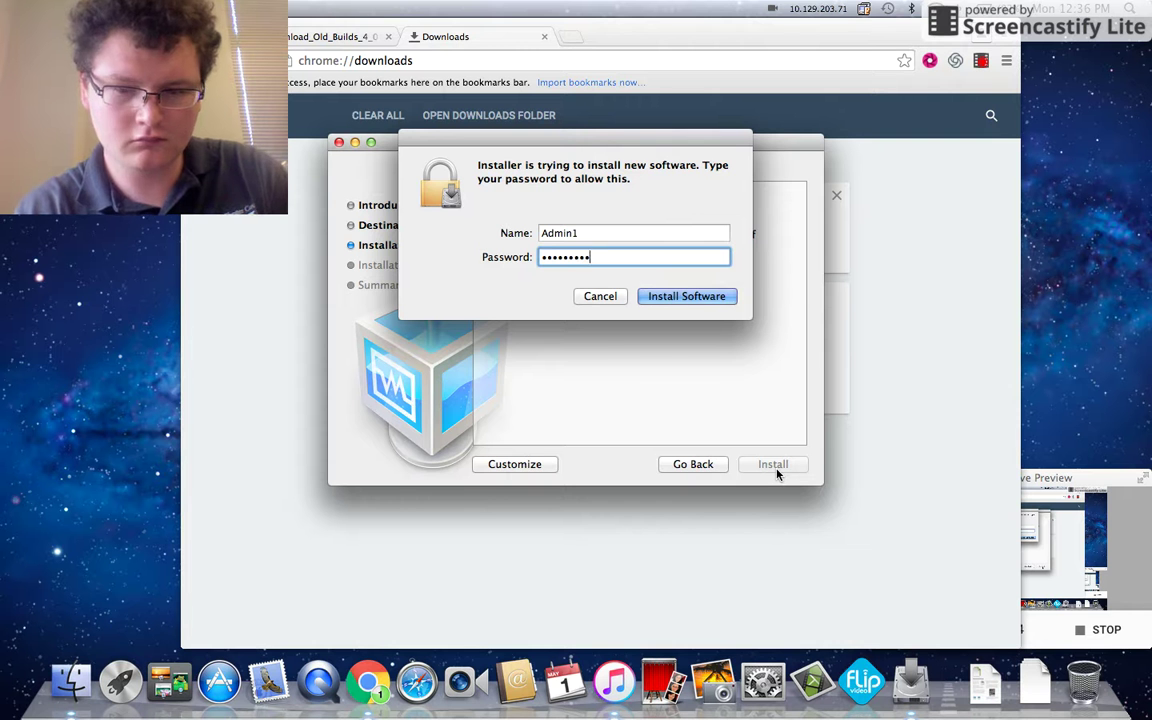
key("Return")
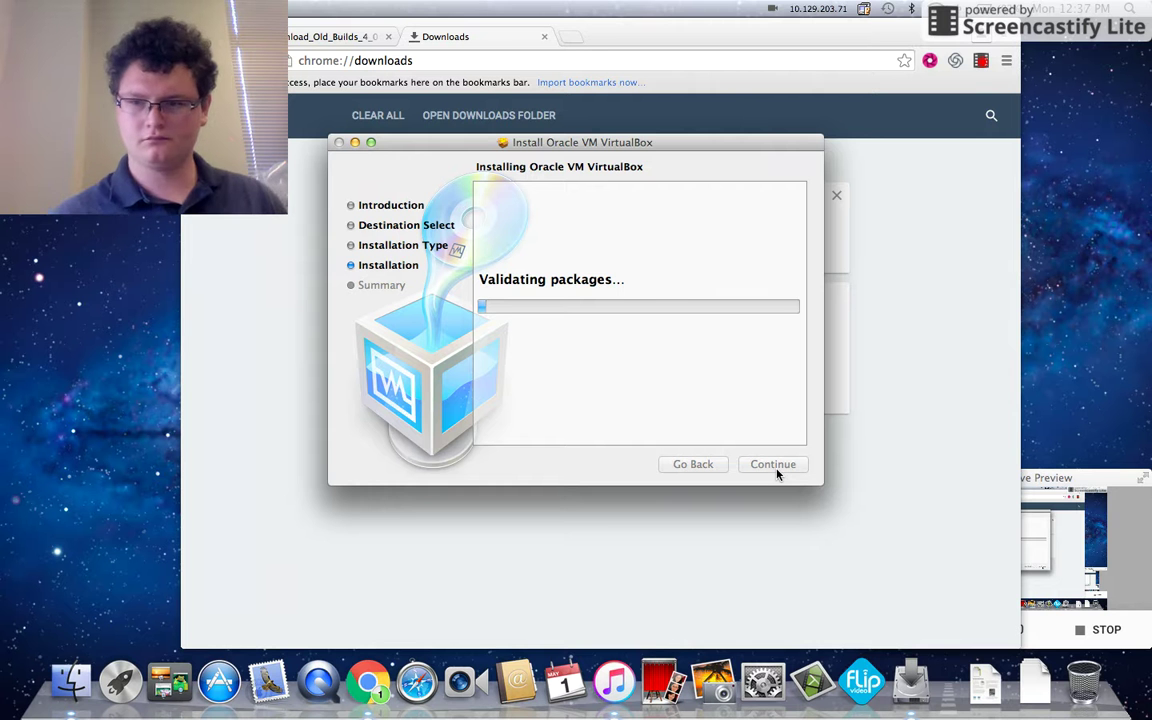
Let the VirtualBox installation run to its end and close the installer.
left_click_drag(1034, 478, 173, 497)
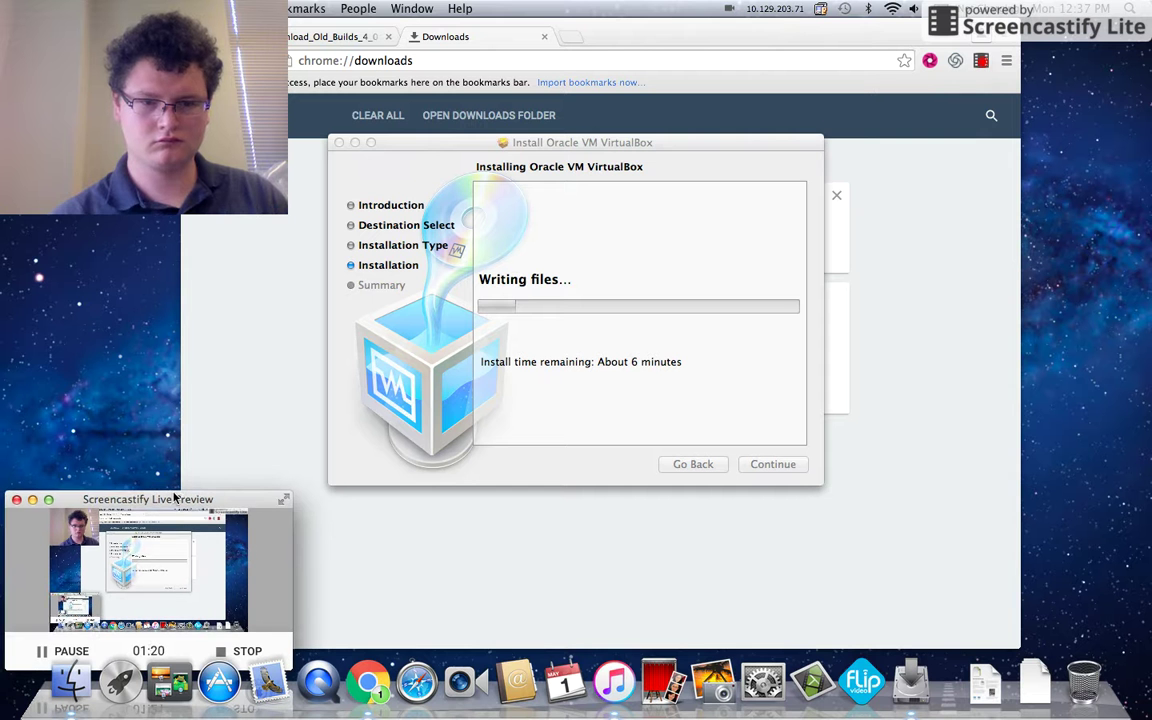
left_click(654, 426)
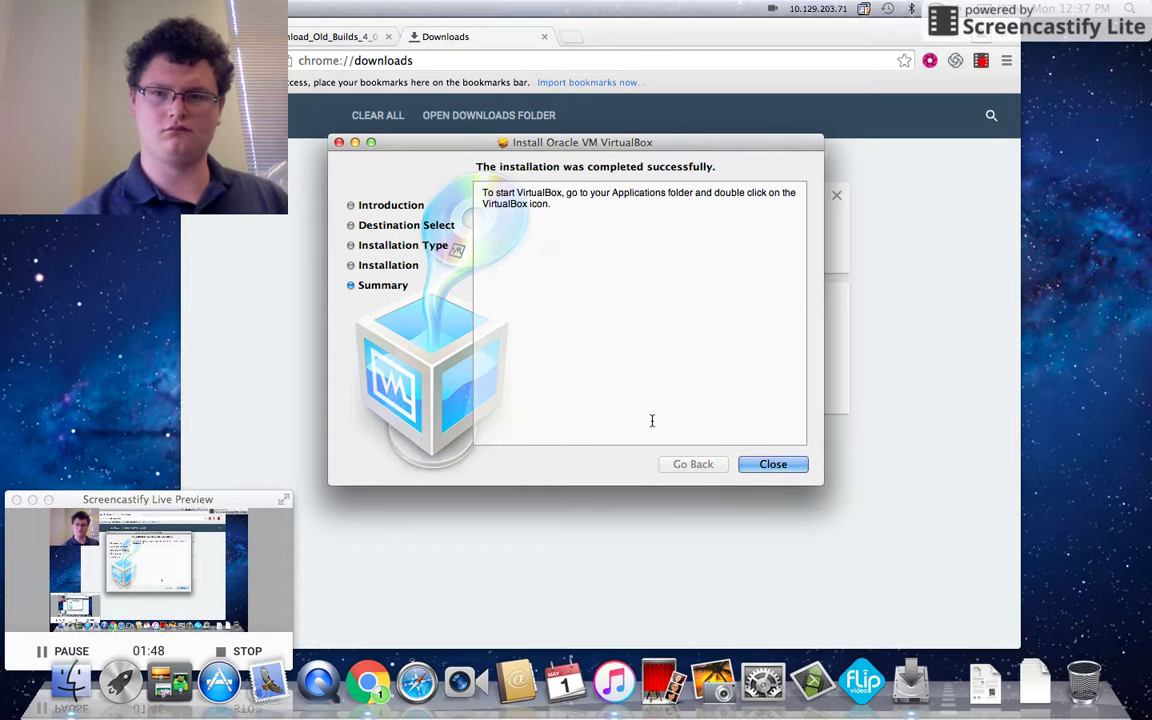
left_click(757, 466)
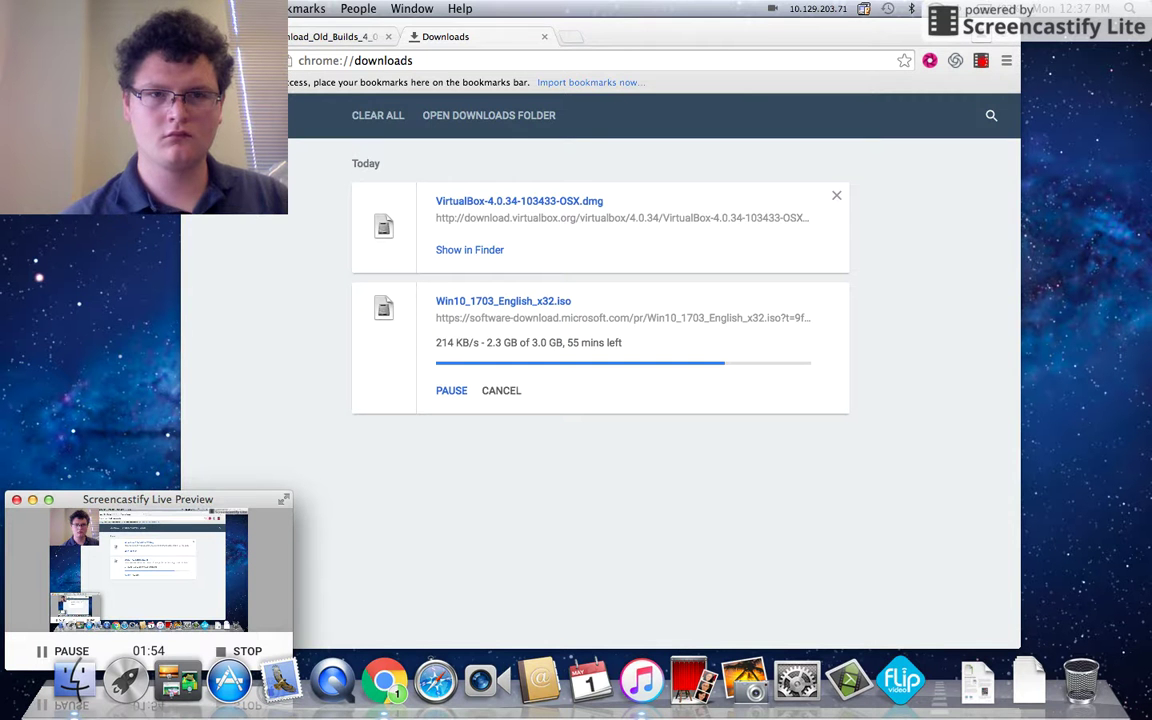
Minimize the browser window and launch VirtualBox from the last page of Launchpad.
key("super+m")
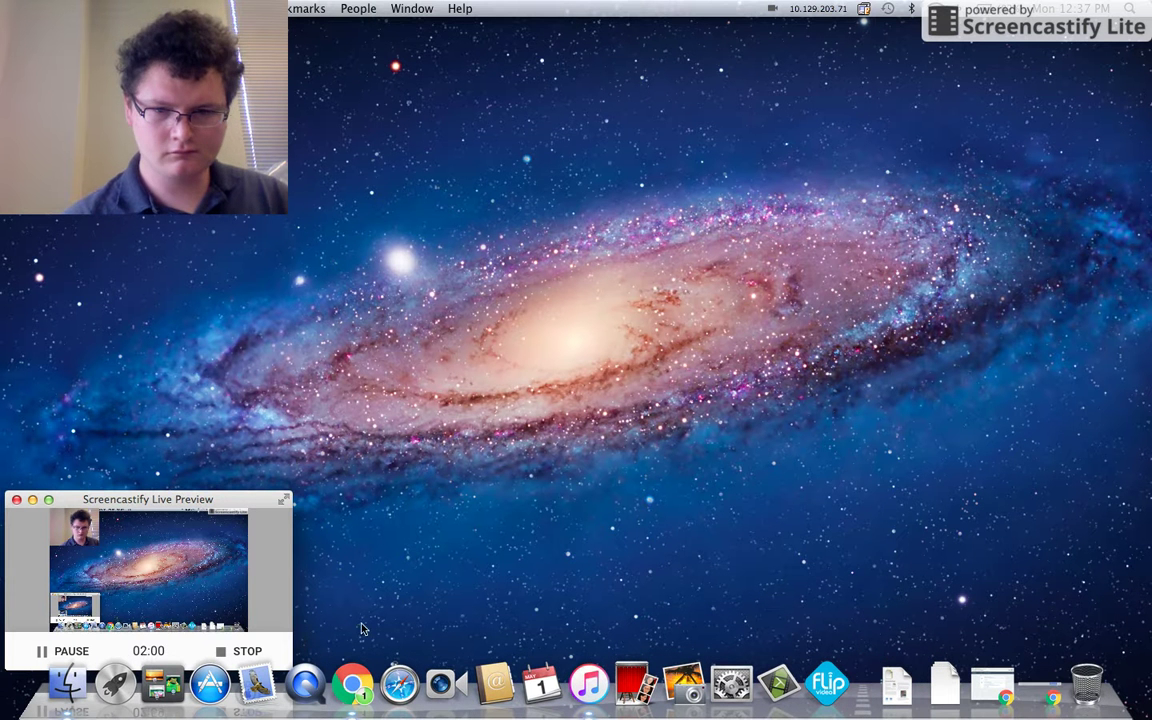
left_click(110, 683)
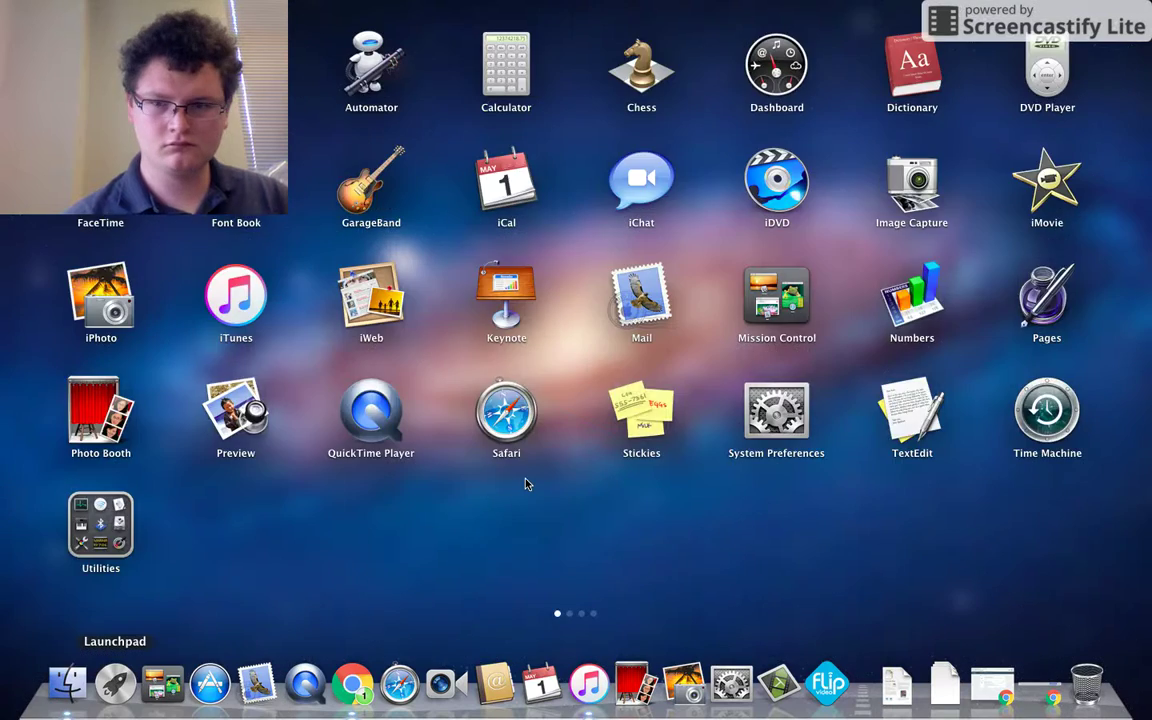
scroll(527, 484, "right", 3)
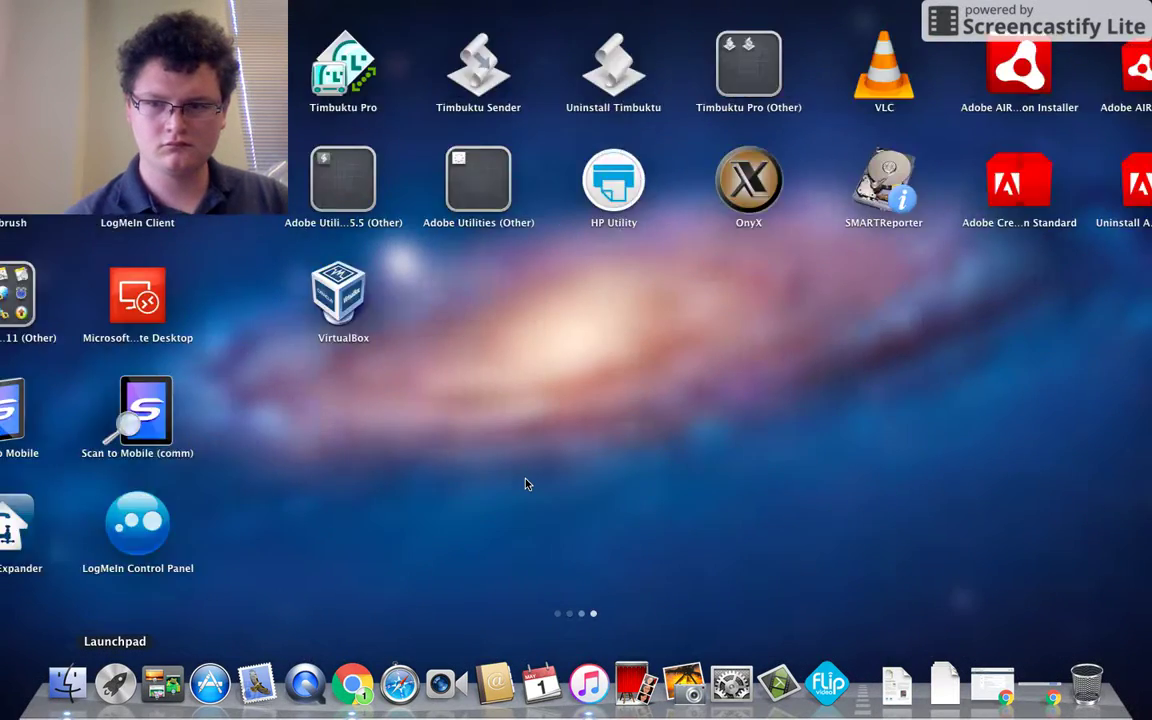
left_click(98, 300)
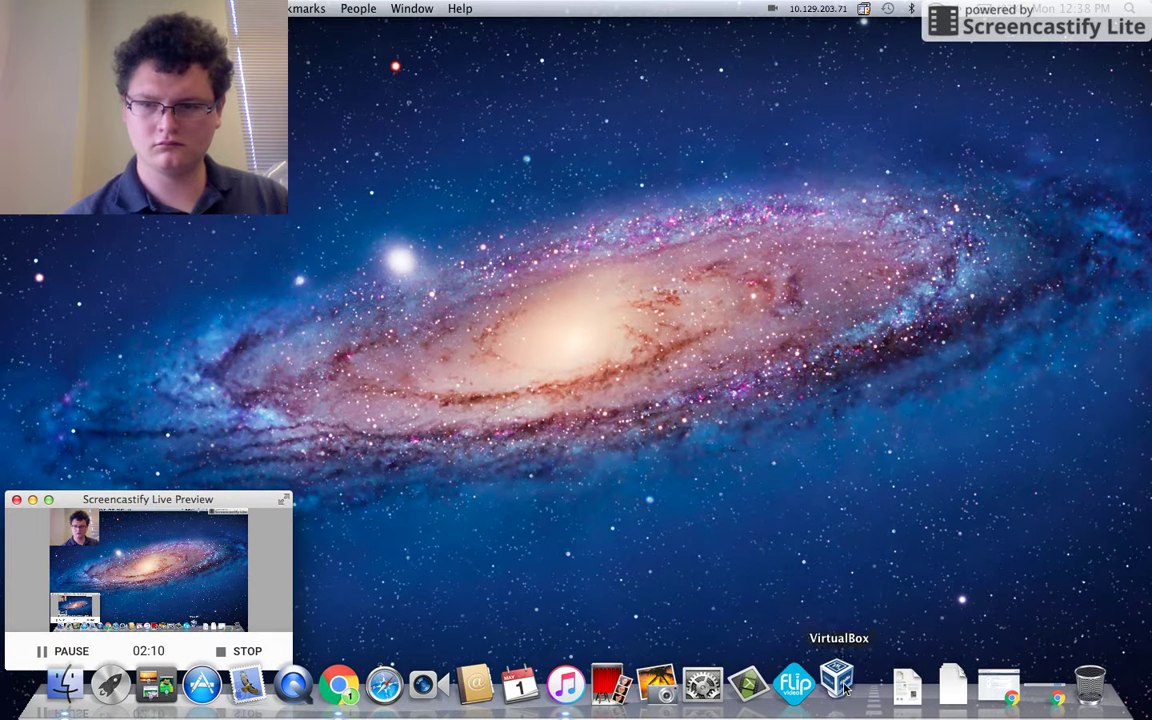
Set the VirtualBox icon to stay in the Dock.
right_click(850, 645)
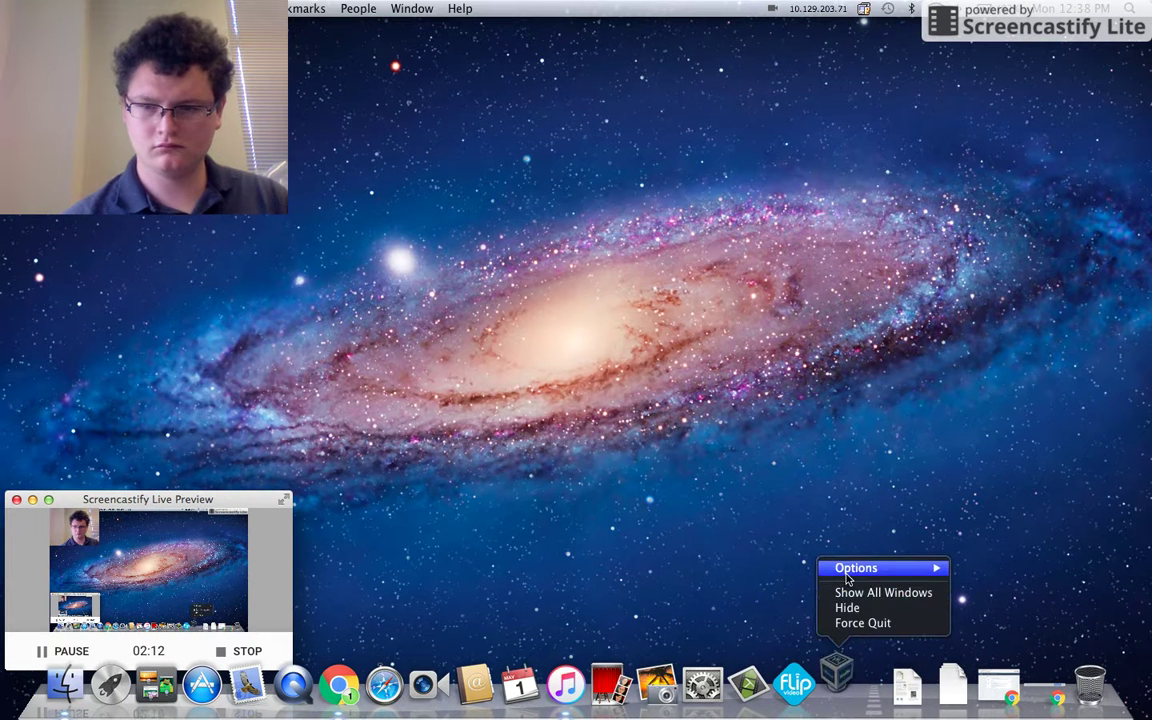
mouse_move(900, 567)
left_click(1001, 569)
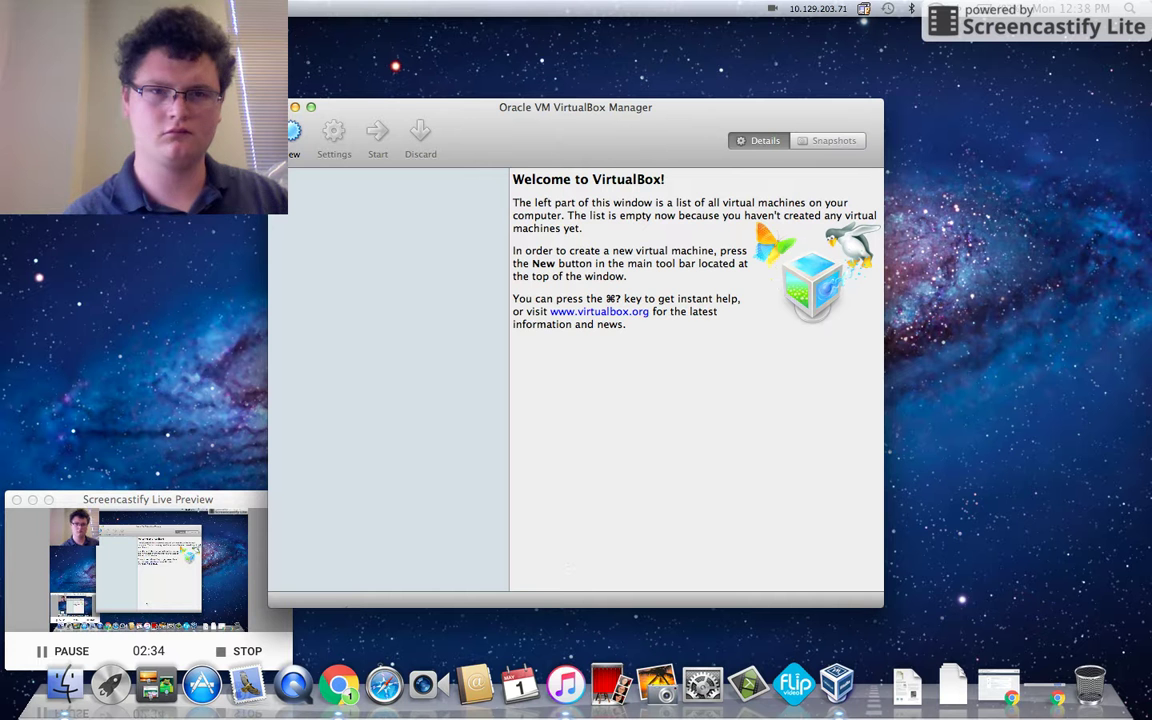
Start creating a new virtual machine and advance the wizard to the VM Name and OS Type page.
left_click_drag(366, 127, 535, 104)
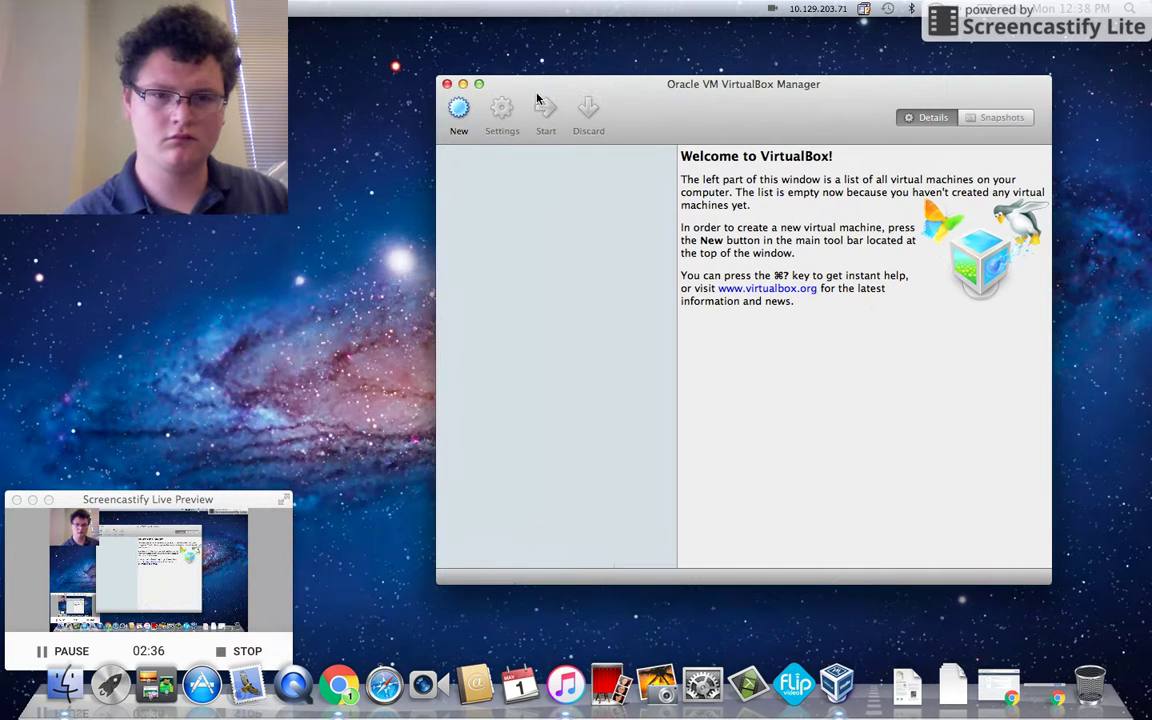
left_click(459, 116)
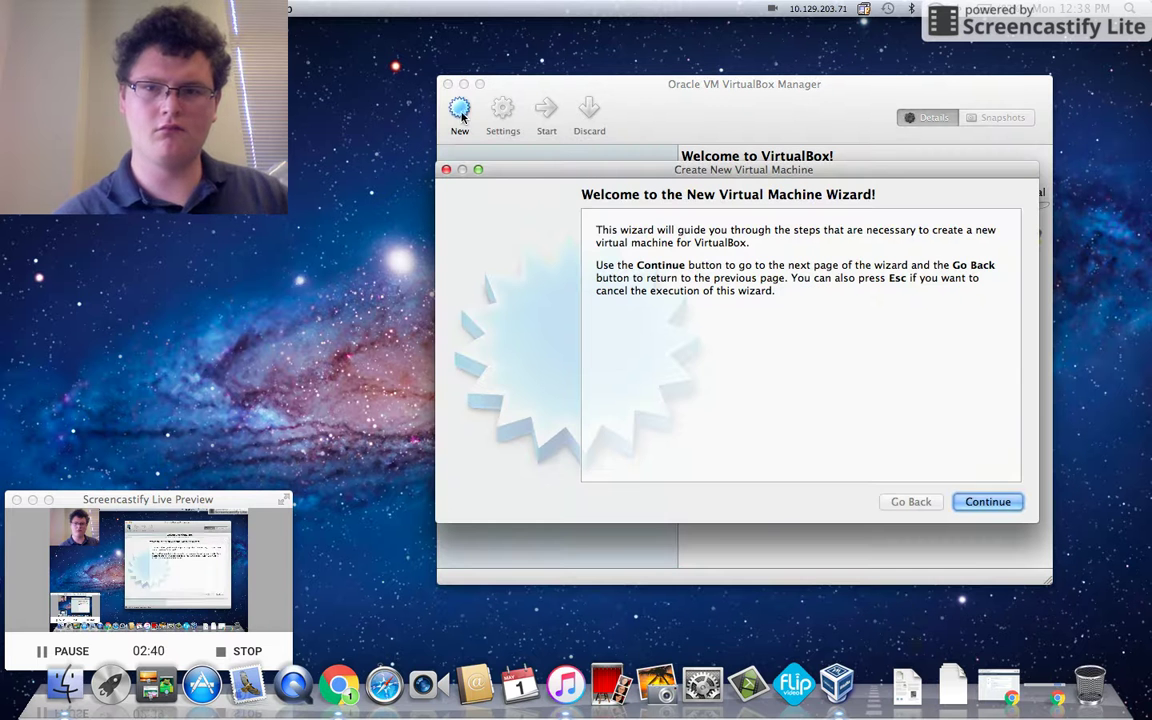
left_click(976, 498)
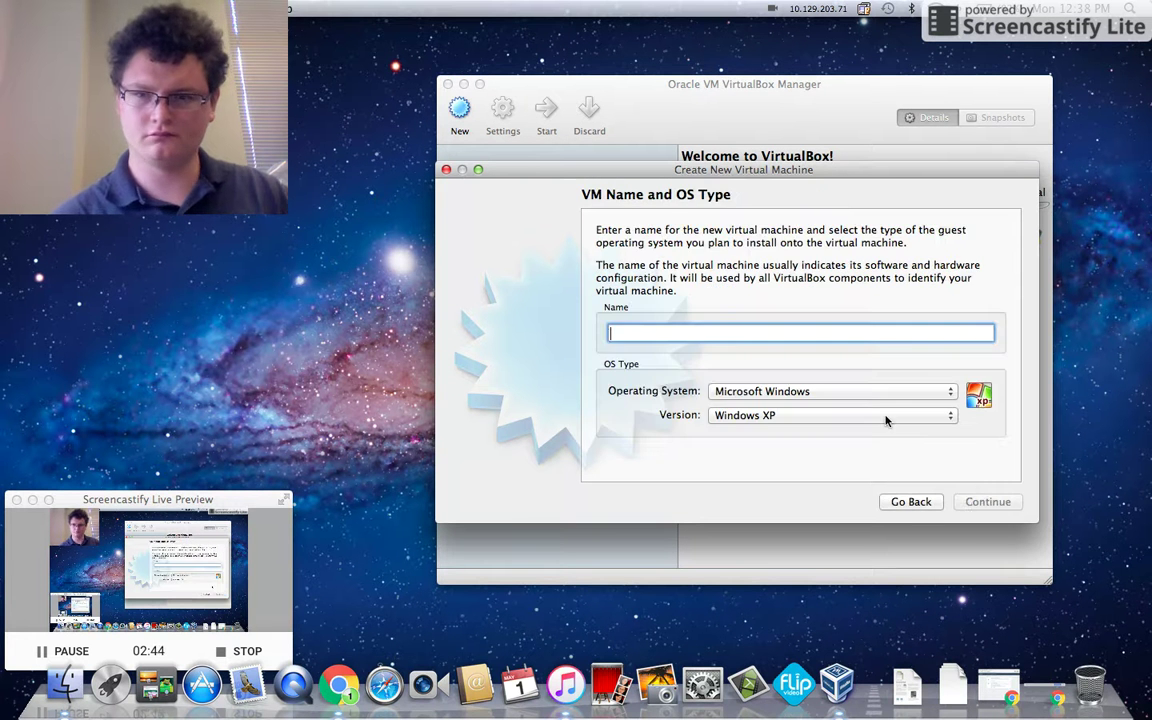
Examine which Windows versions and guest operating systems are offered, keeping Microsoft Windows and Windows XP.
left_click(805, 415)
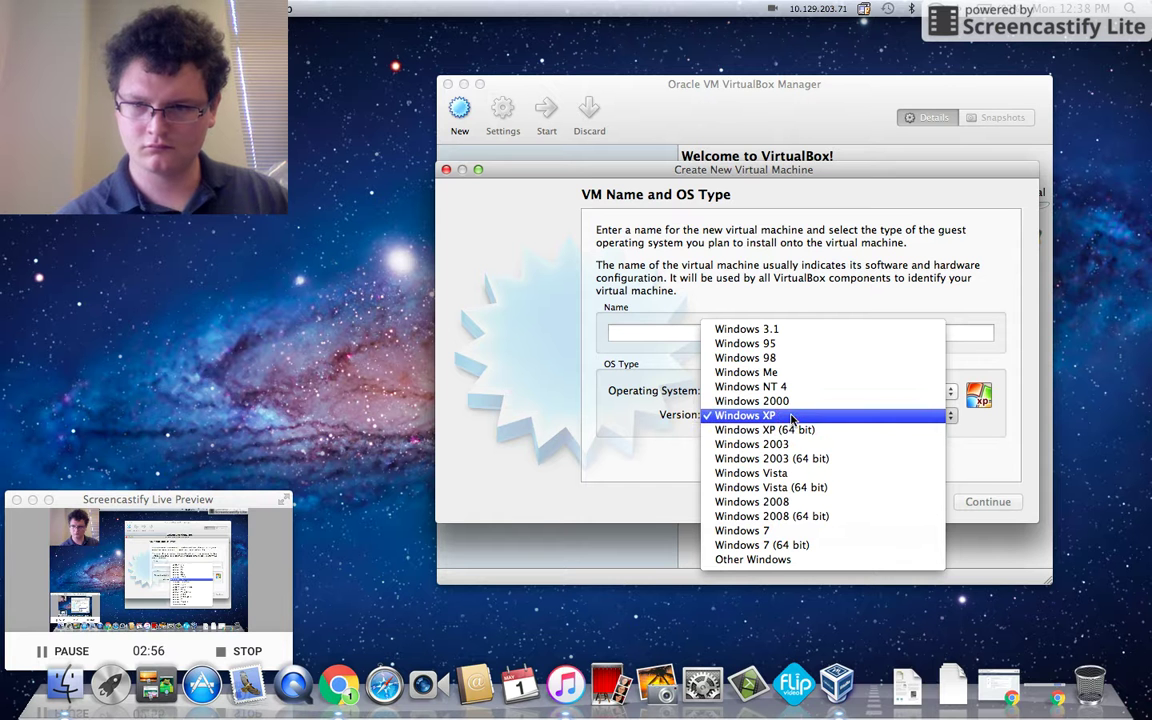
left_click(678, 380)
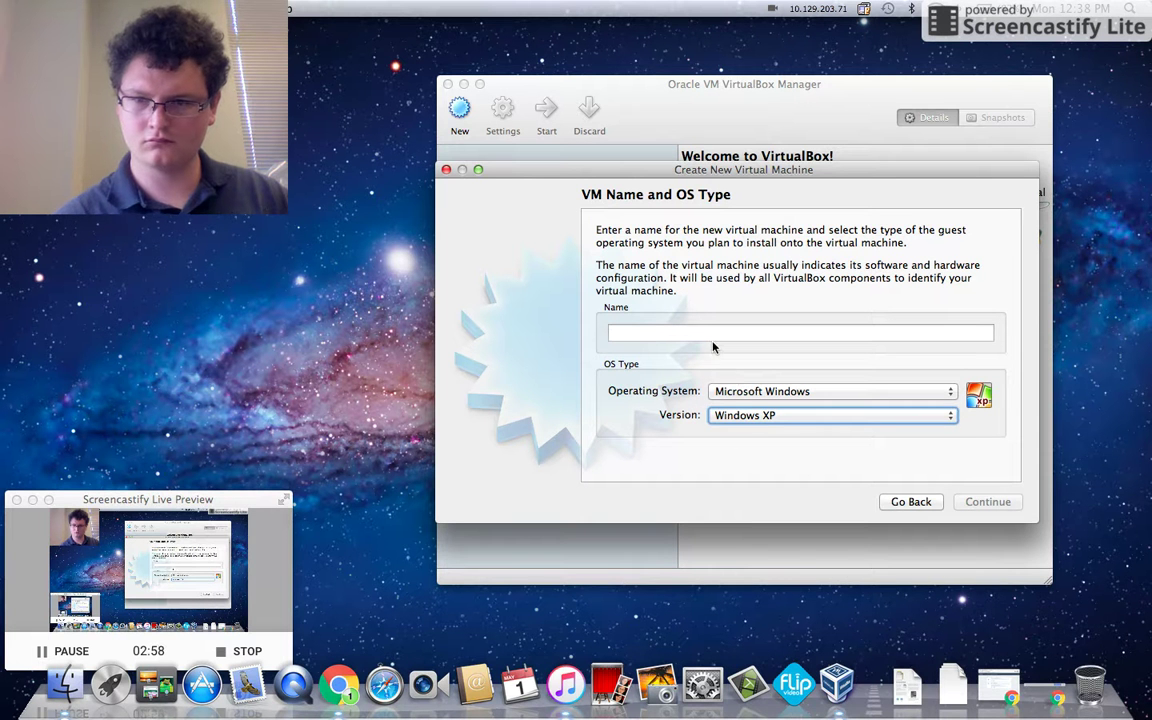
left_click(712, 334)
left_click(760, 391)
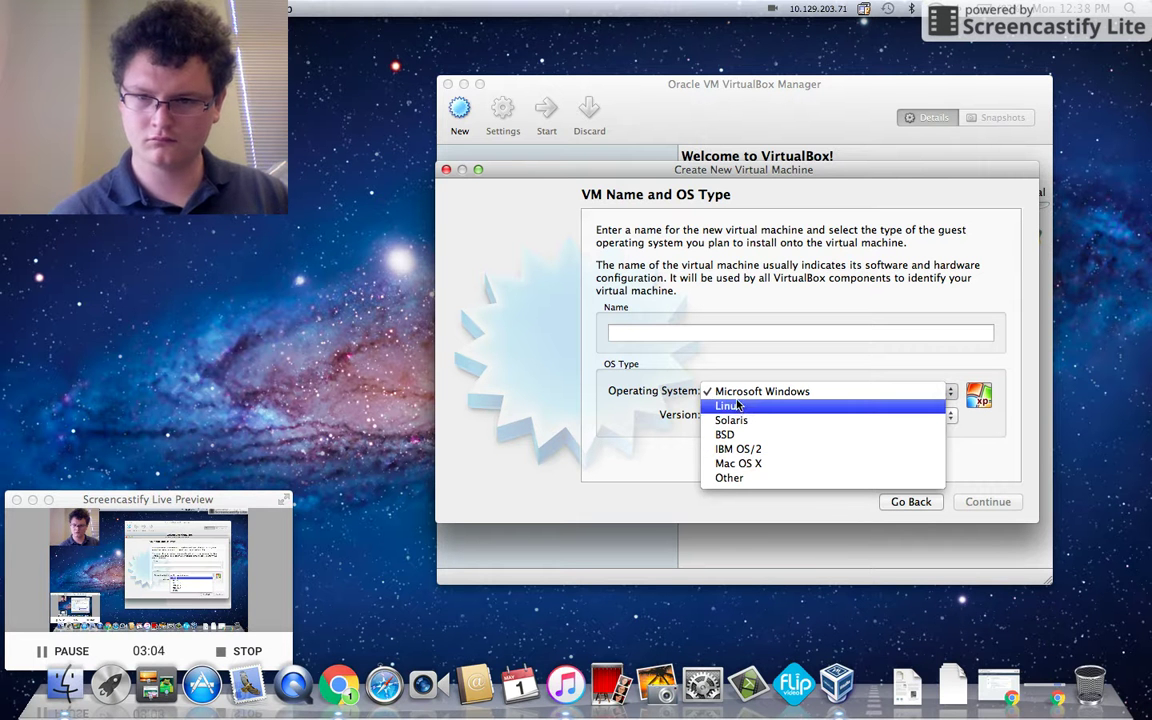
left_click(694, 463)
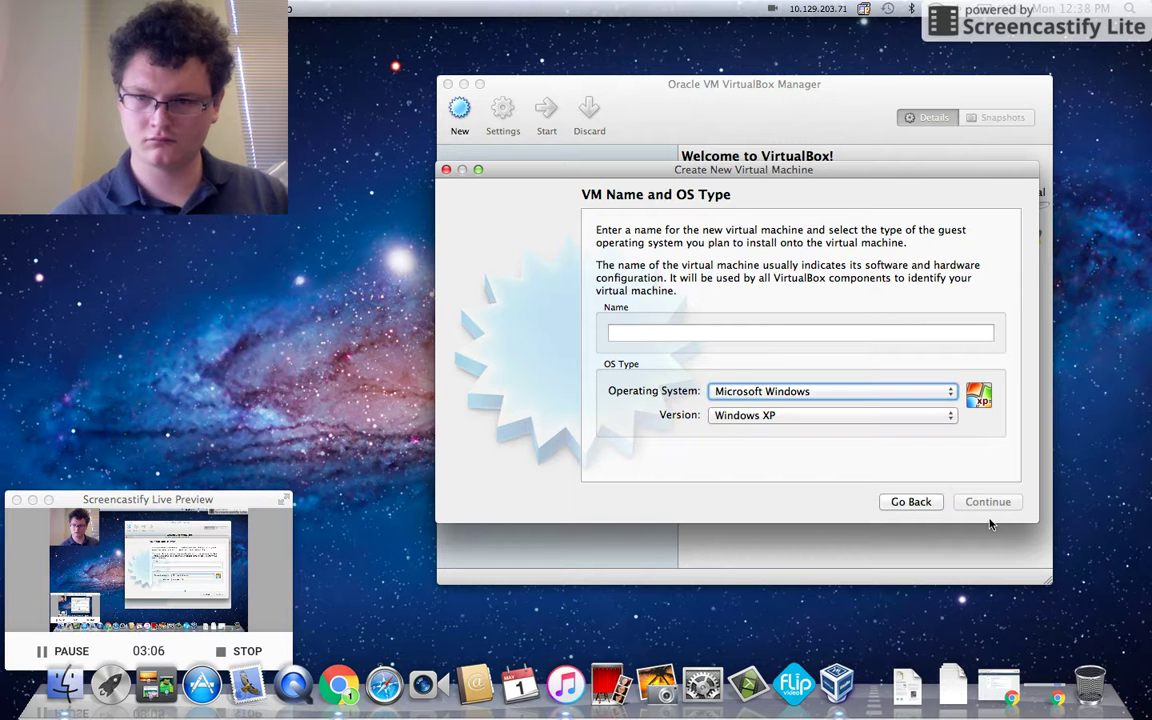
Cancel the new virtual machine wizard and close the VirtualBox Manager window.
left_click(937, 503)
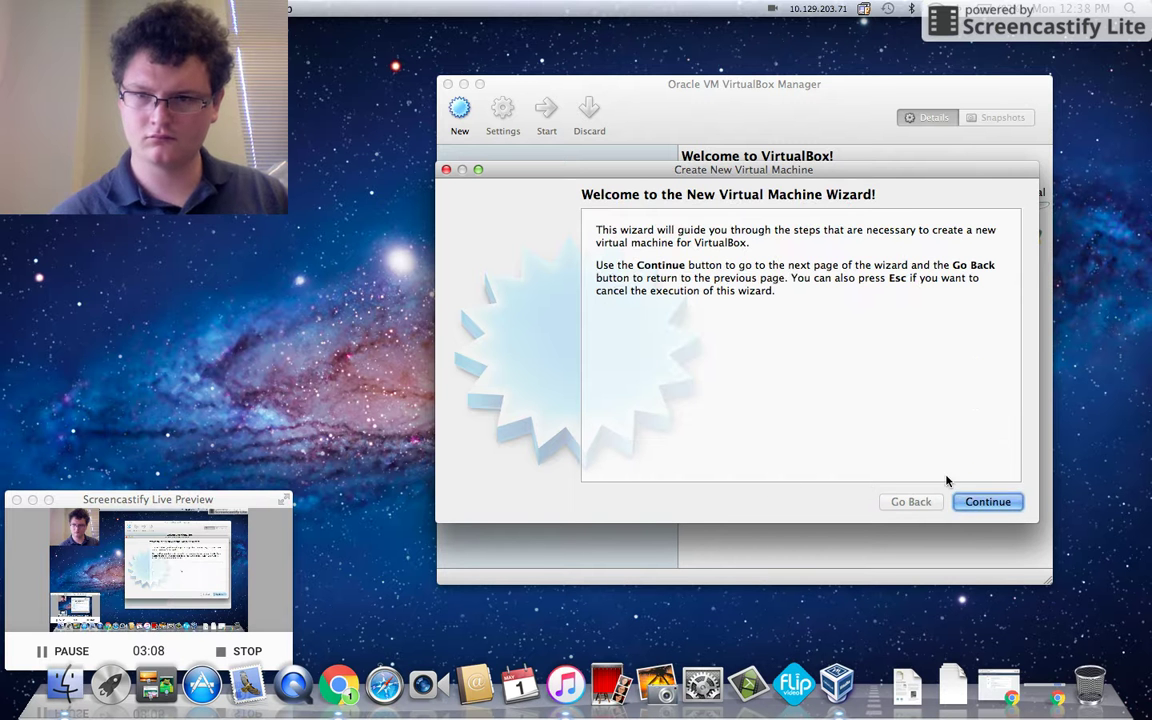
left_click(446, 169)
left_click(448, 84)
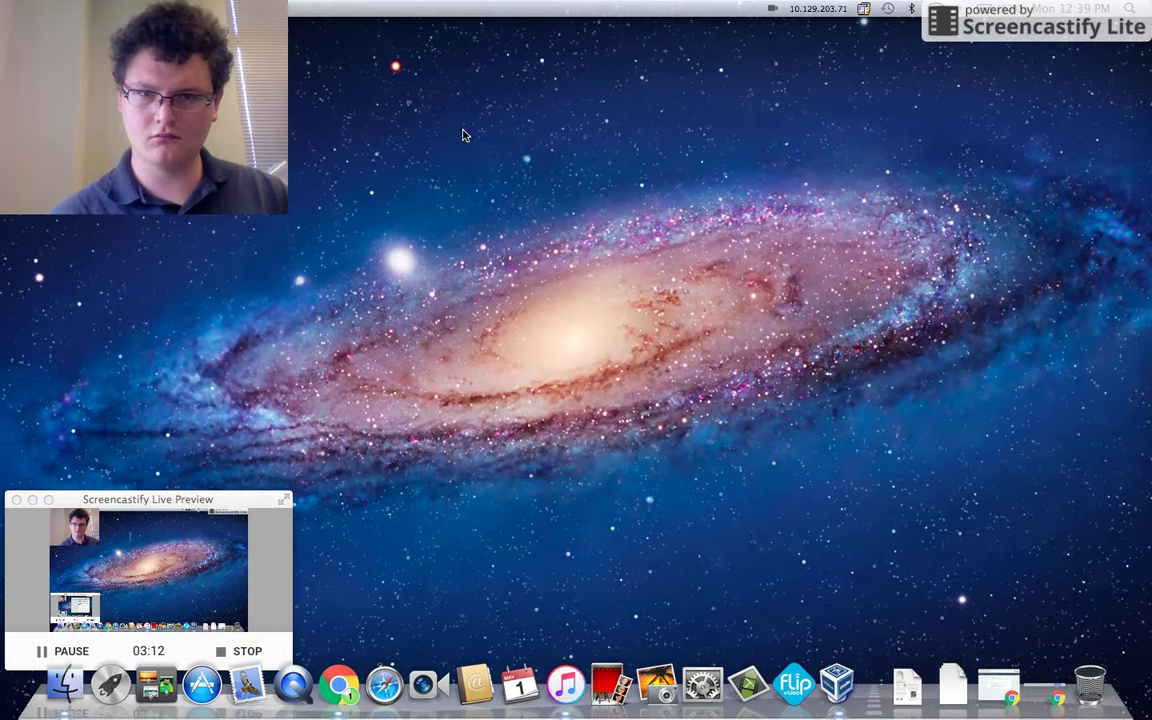
left_click_drag(480, 208, 721, 366)
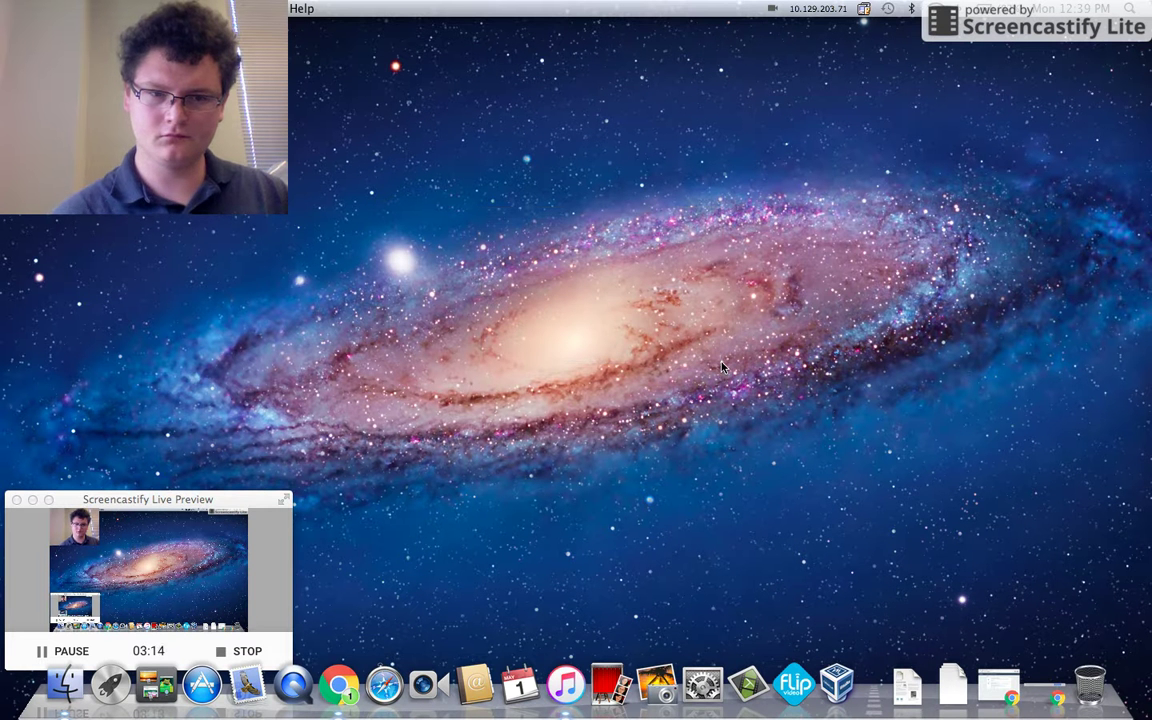
right_click(562, 672)
left_click(570, 636)
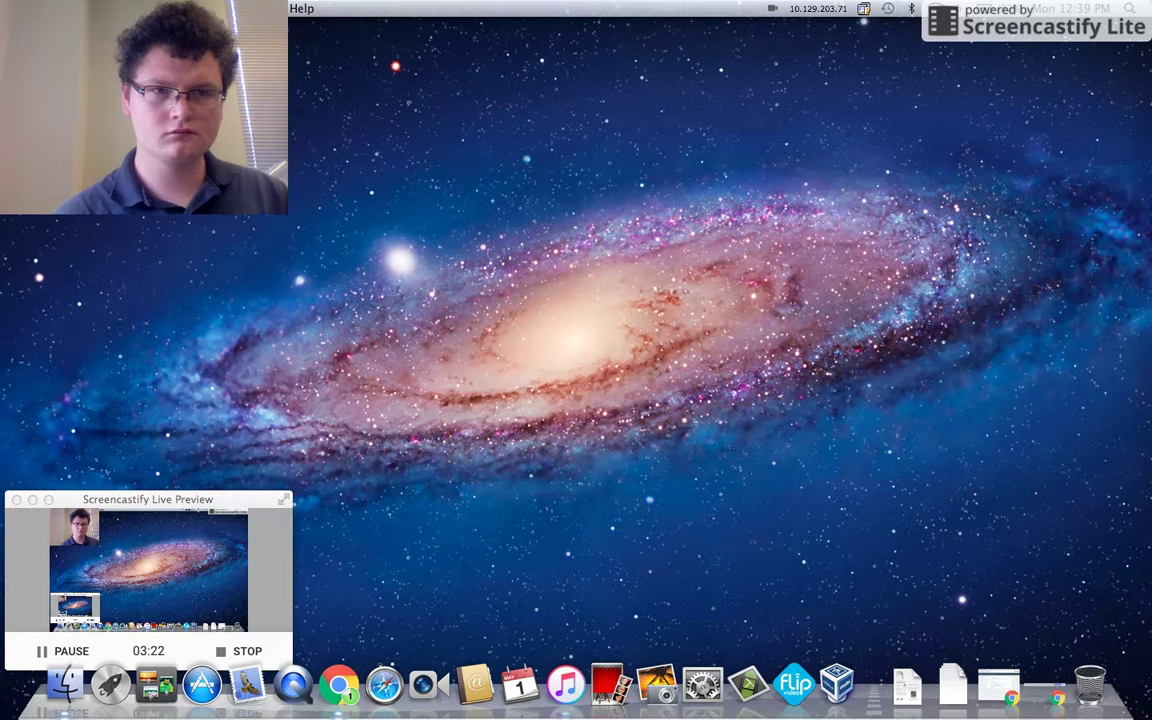
Check the Mac's system version, processor and memory in About This Mac, and close the window.
left_click(210, 8)
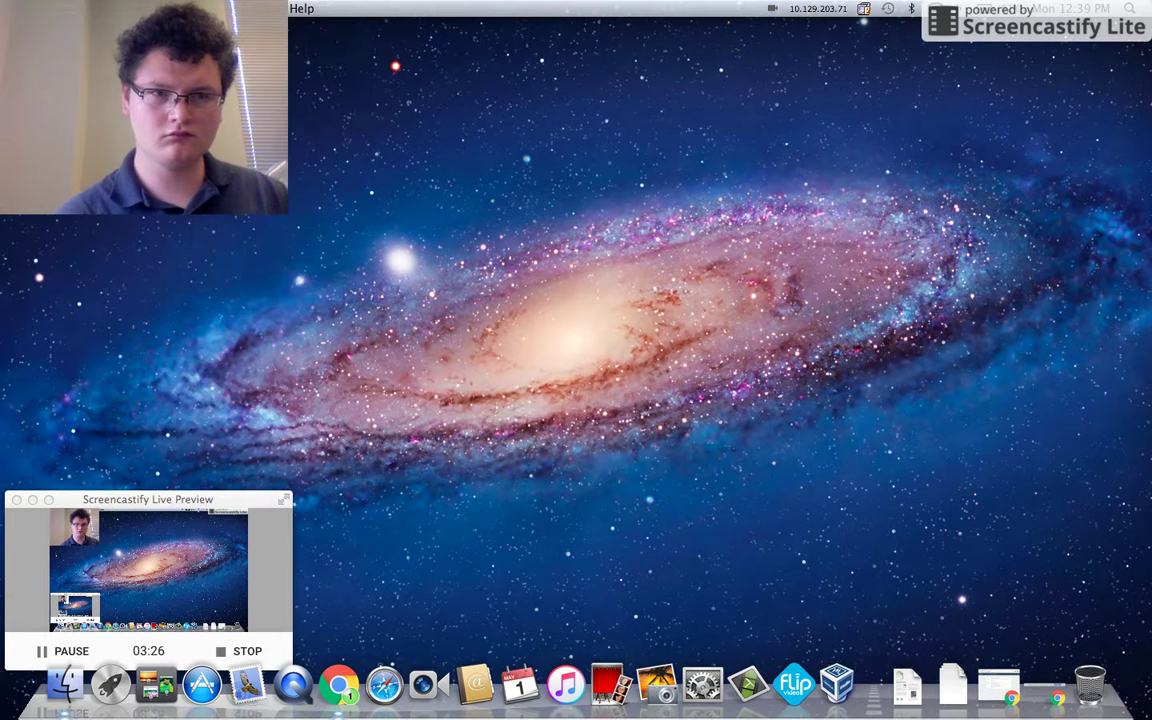
left_click(16, 9)
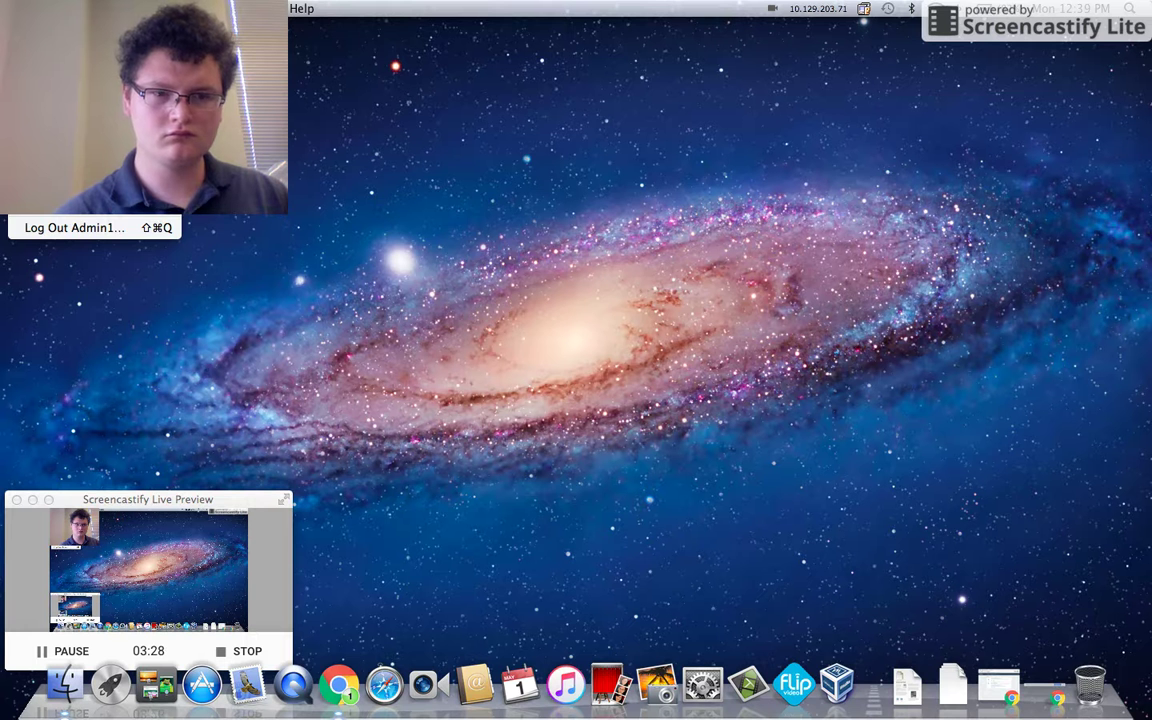
key("Escape")
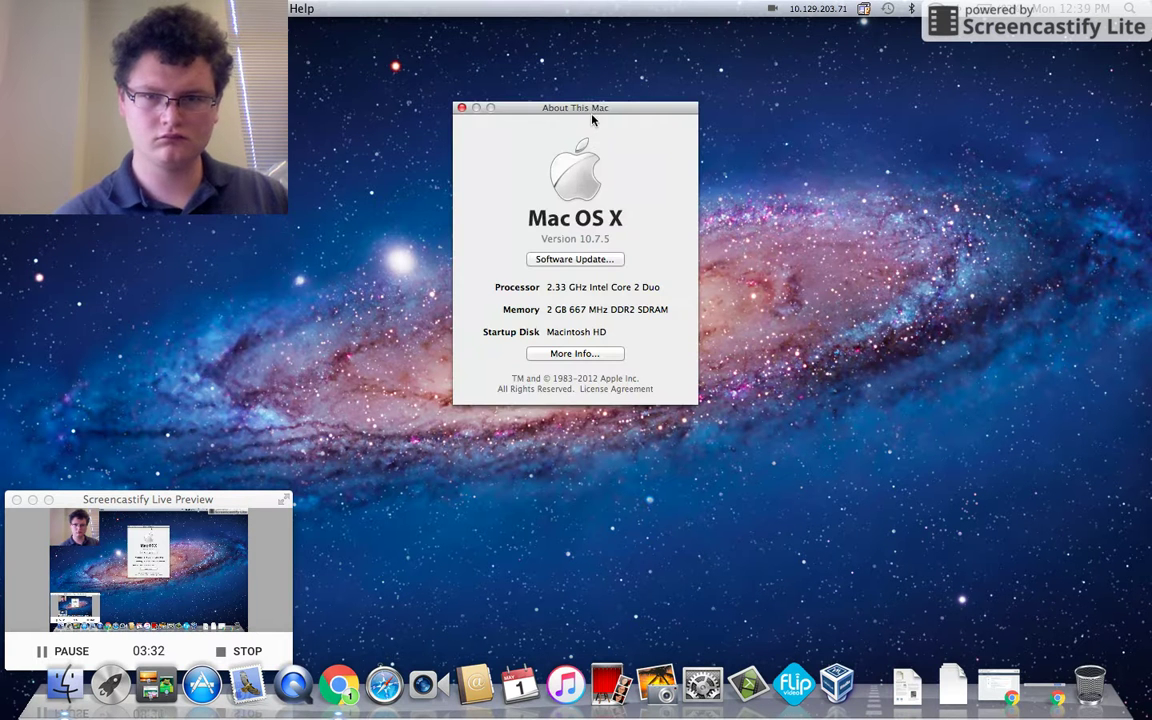
left_click_drag(608, 108, 700, 147)
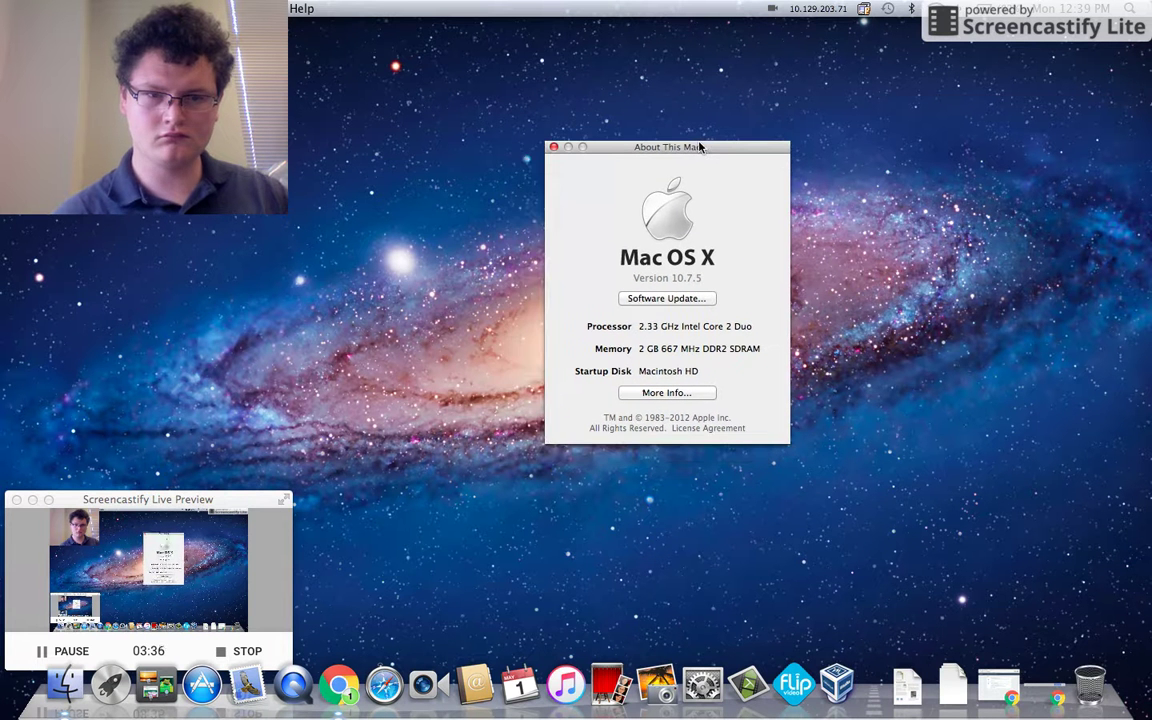
left_click(553, 147)
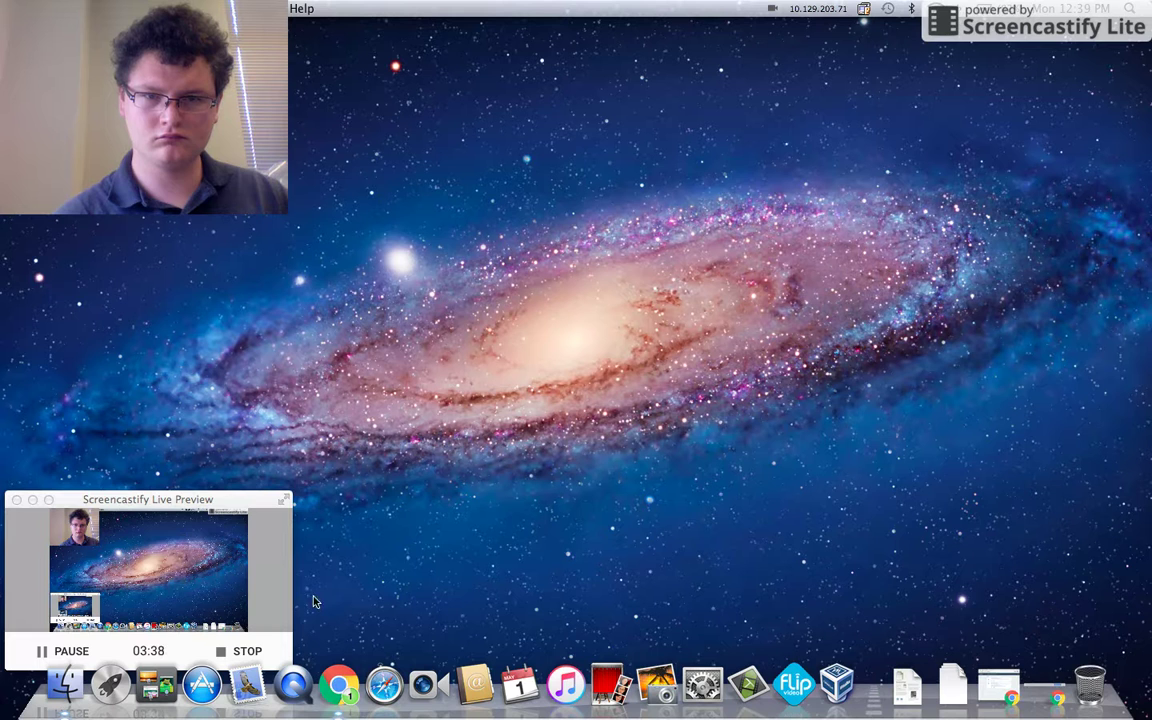
left_click(243, 651)
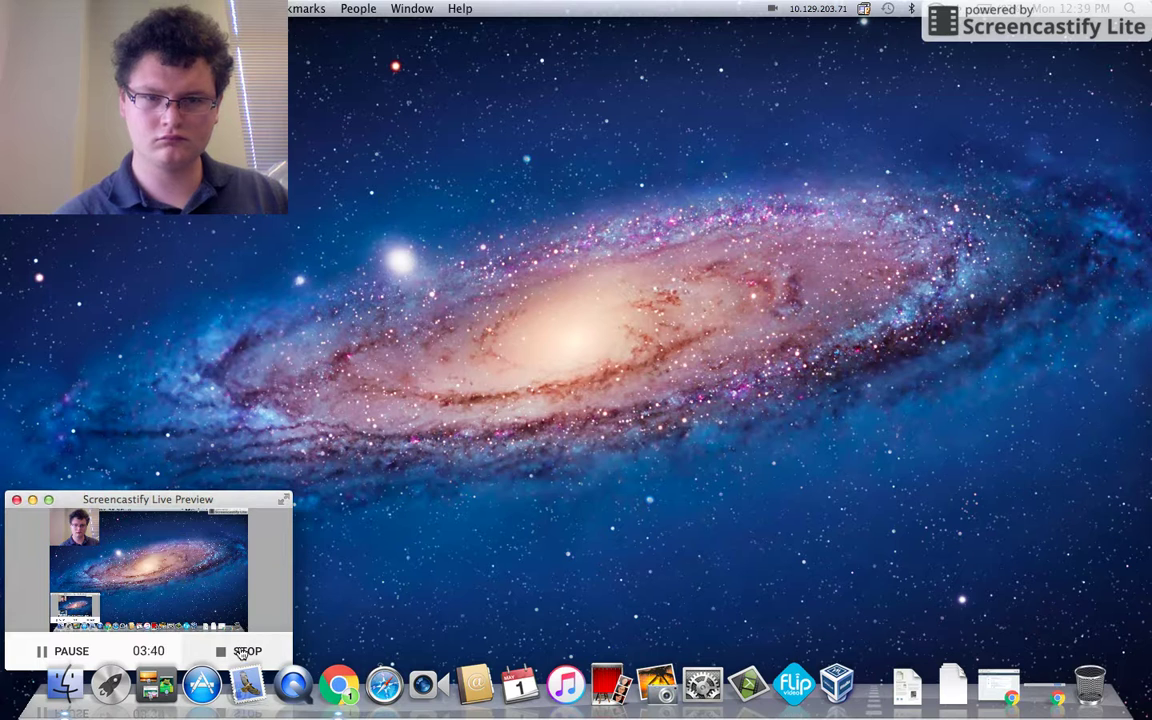